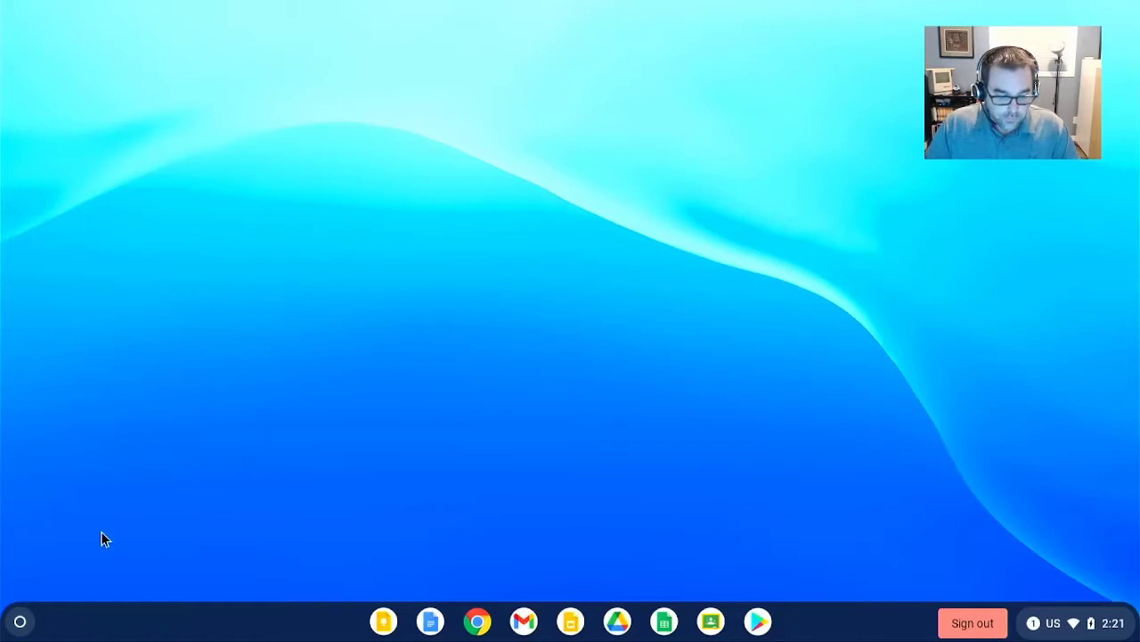
Search the launcher for 'Camera', correcting the typo, and launch the Camera app
{"action": "left_click", "coordinate": [20, 621]}
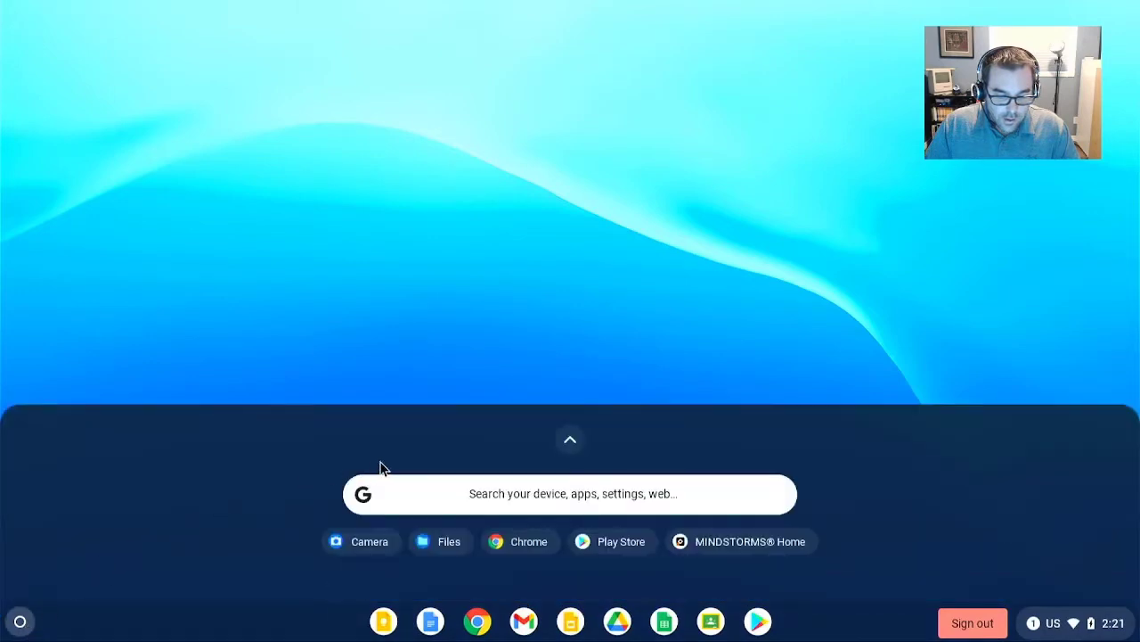
{"action": "left_click", "coordinate": [466, 493]}
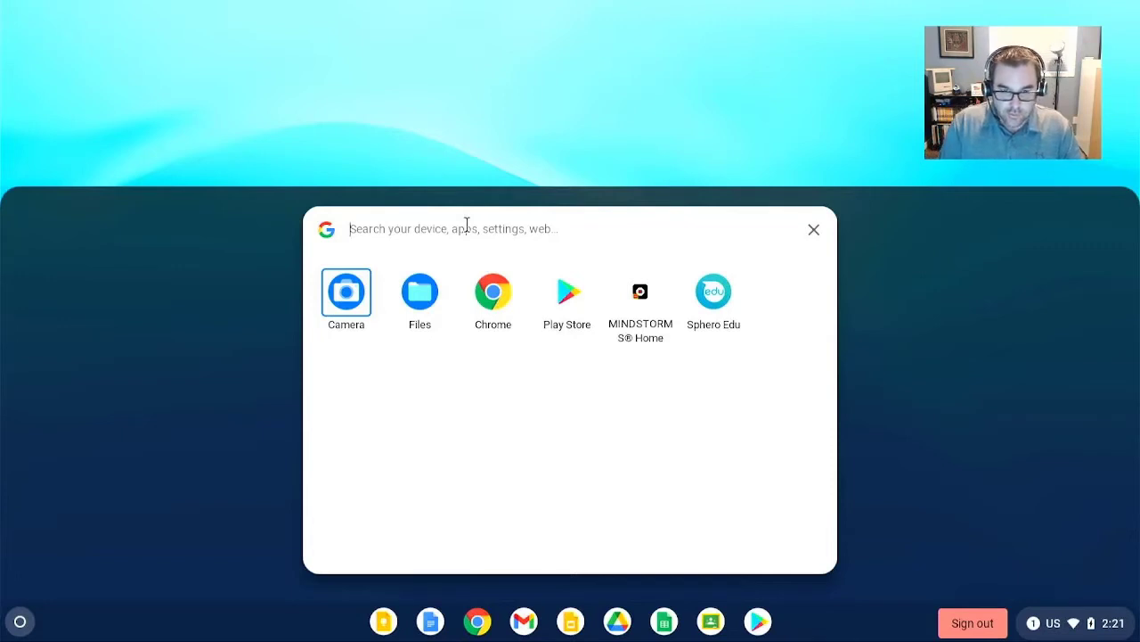
{"action": "type", "text": "Camerta"}
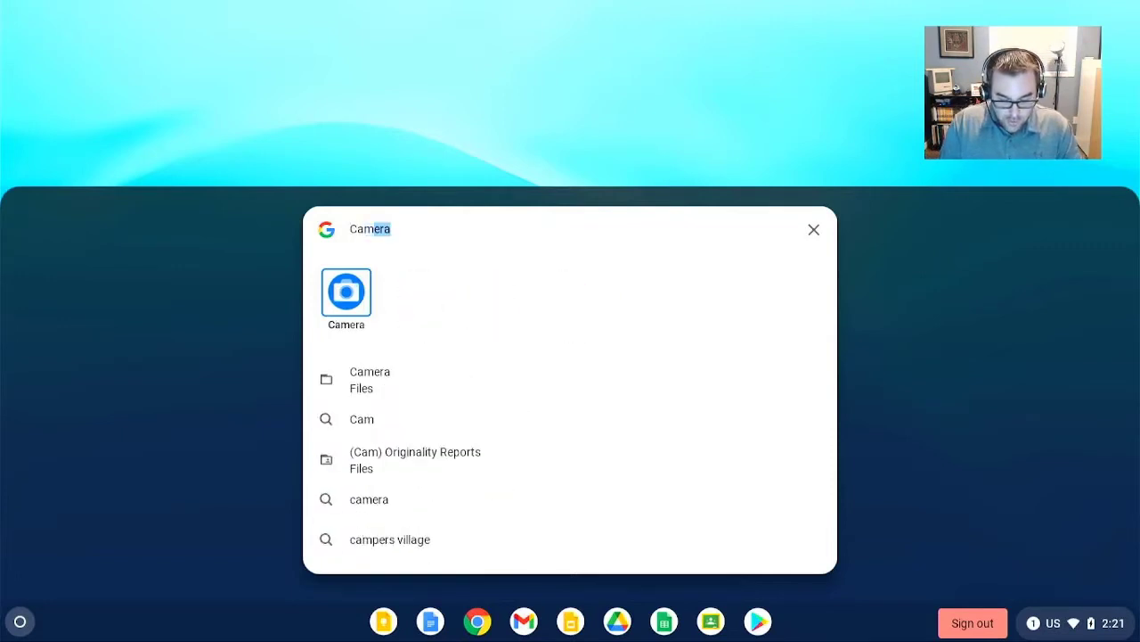
{"action": "key", "text": "BackSpace"}
{"action": "key", "text": "BackSpace"}
{"action": "type", "text": "a"}
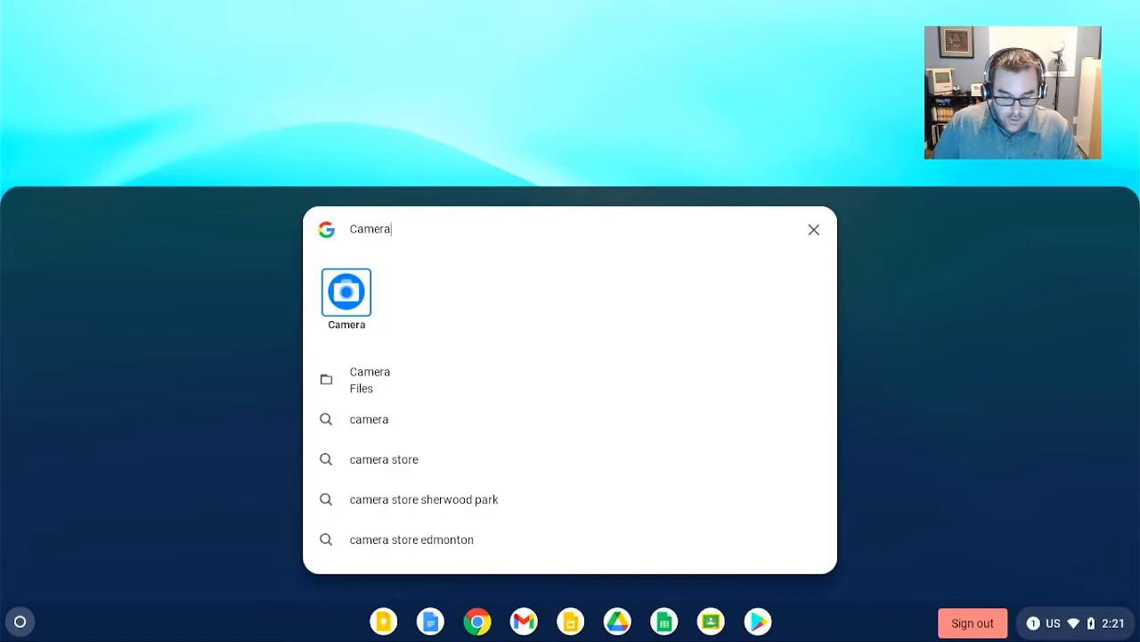
{"action": "left_click", "coordinate": [351, 302]}
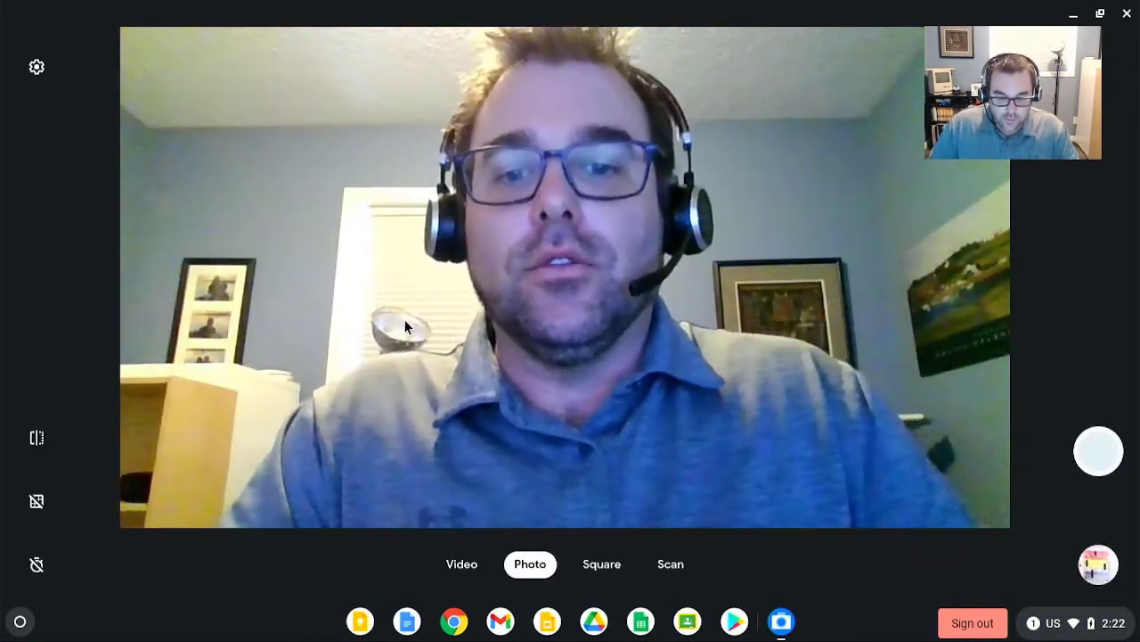
Cycle through the Video, Photo, Square and Scan modes, ending back in Photo mode
{"action": "left_click", "coordinate": [458, 566]}
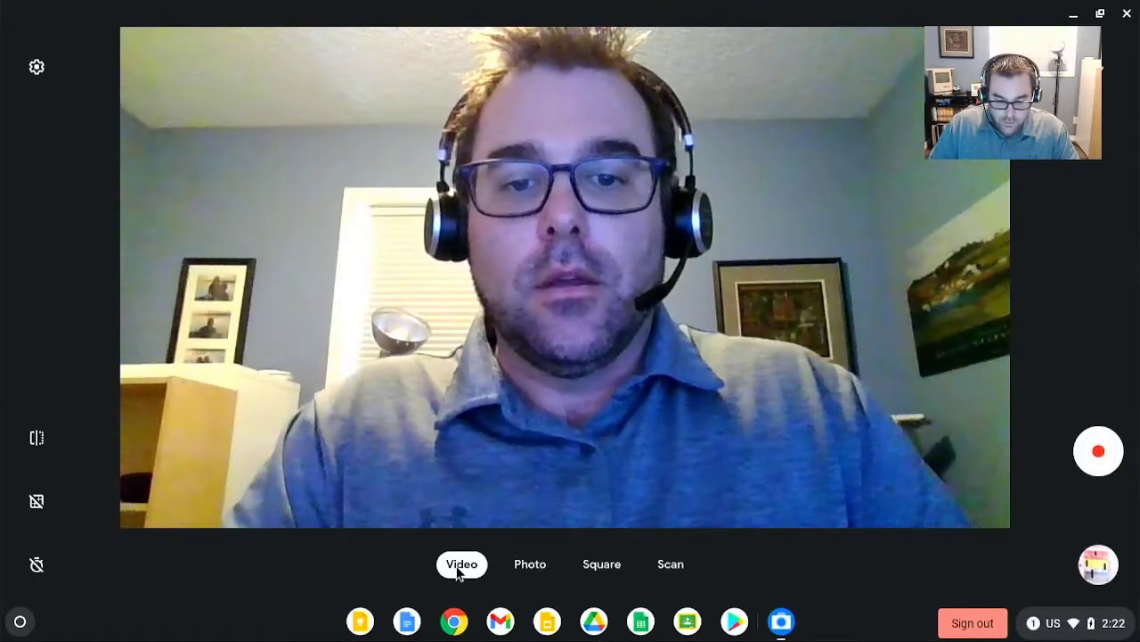
{"action": "left_click", "coordinate": [528, 564]}
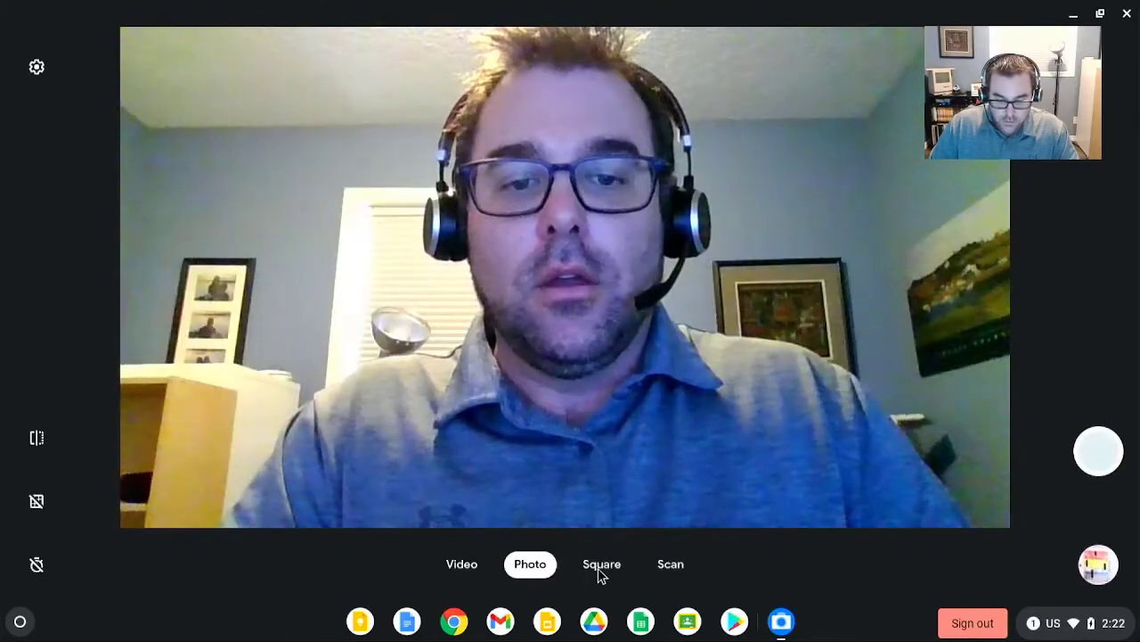
{"action": "left_click", "coordinate": [600, 566]}
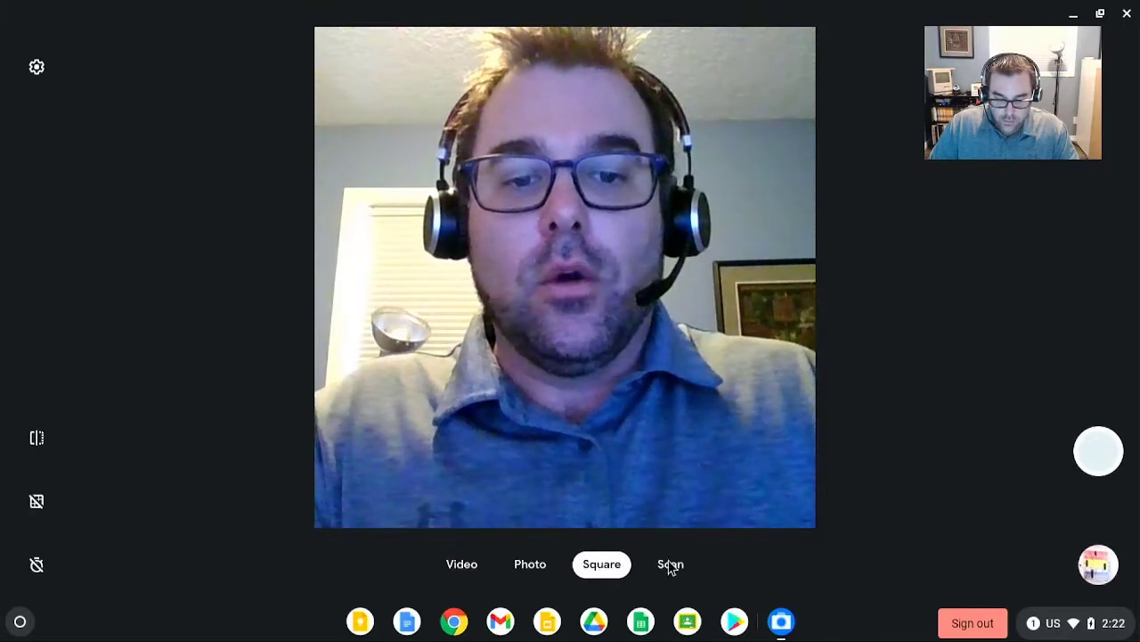
{"action": "left_click", "coordinate": [669, 565]}
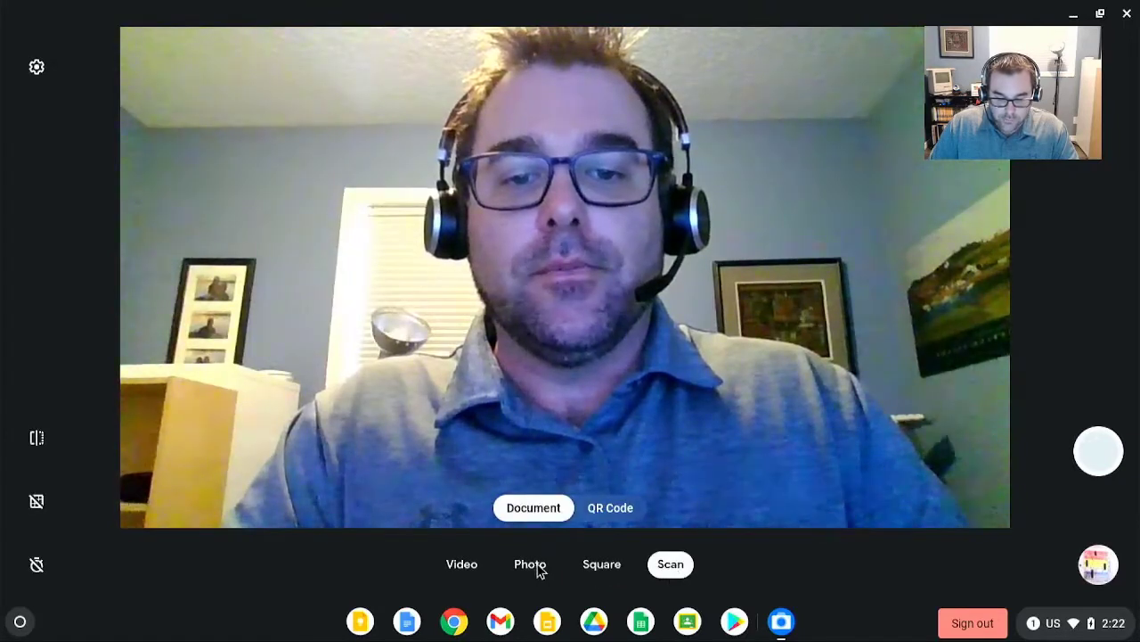
{"action": "left_click", "coordinate": [535, 569]}
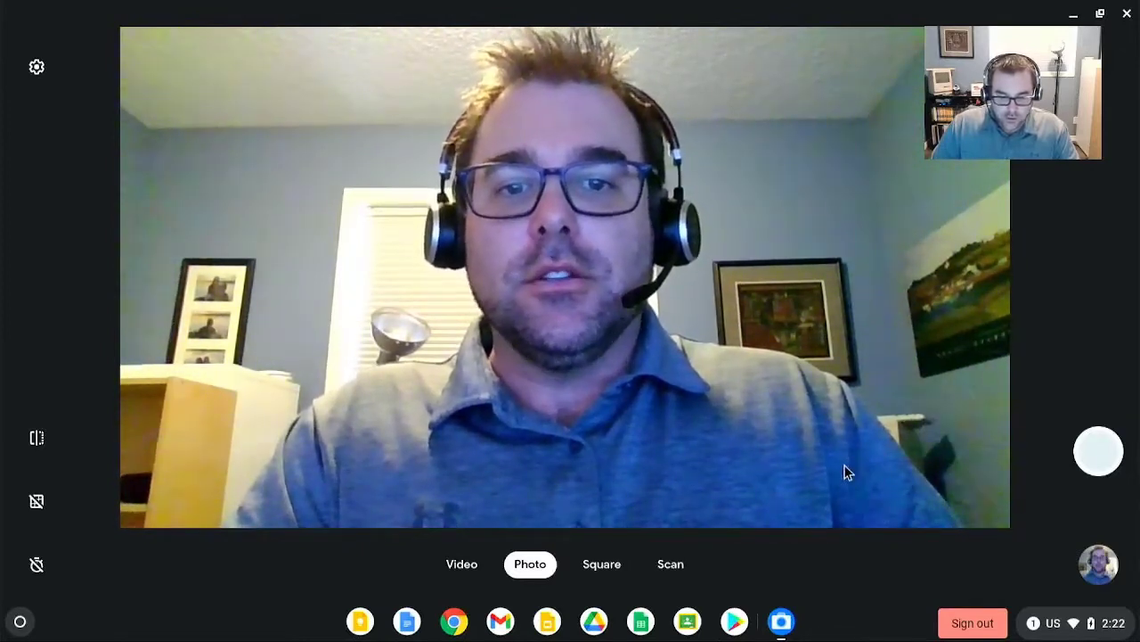
View the latest photo IMG_20220111_142252.jpg, then close the viewer with Ctrl+W
{"action": "left_click", "coordinate": [1096, 570]}
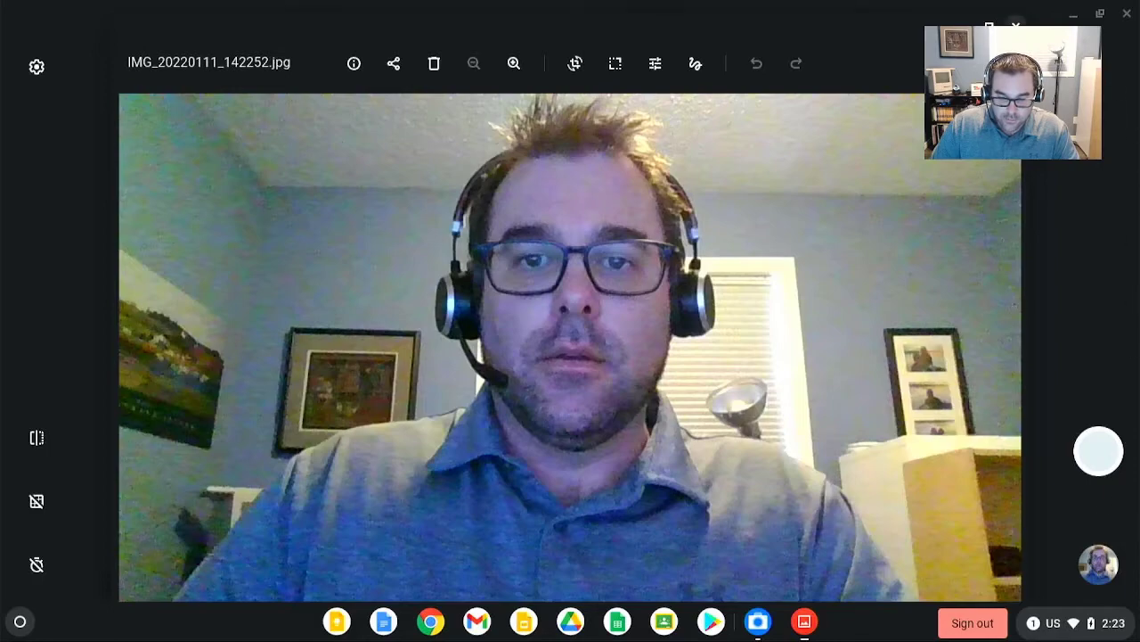
{"action": "key", "text": "ctrl+w"}
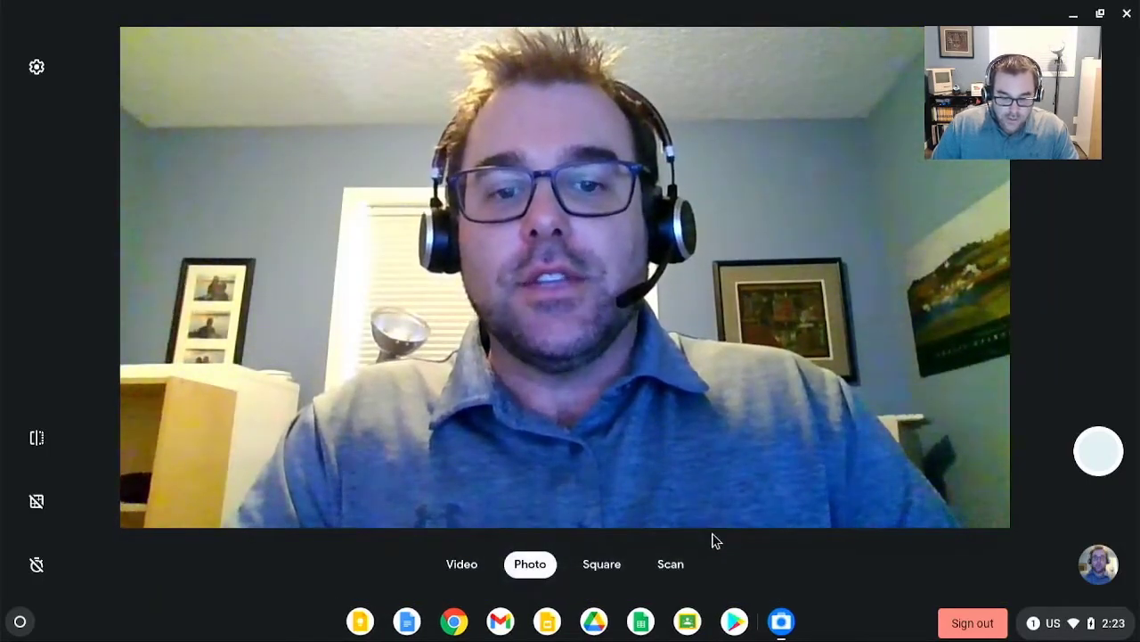
Switch to Scan mode, capture the H-R Diagram page, and save it as a PDF
{"action": "left_click", "coordinate": [674, 568]}
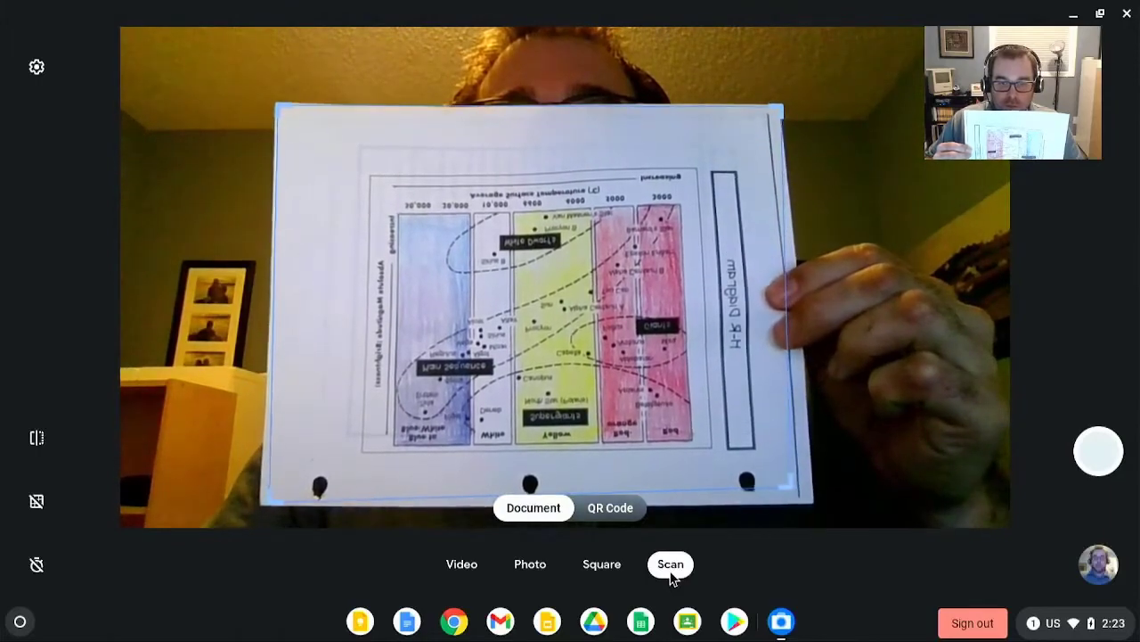
{"action": "left_click", "coordinate": [1098, 451]}
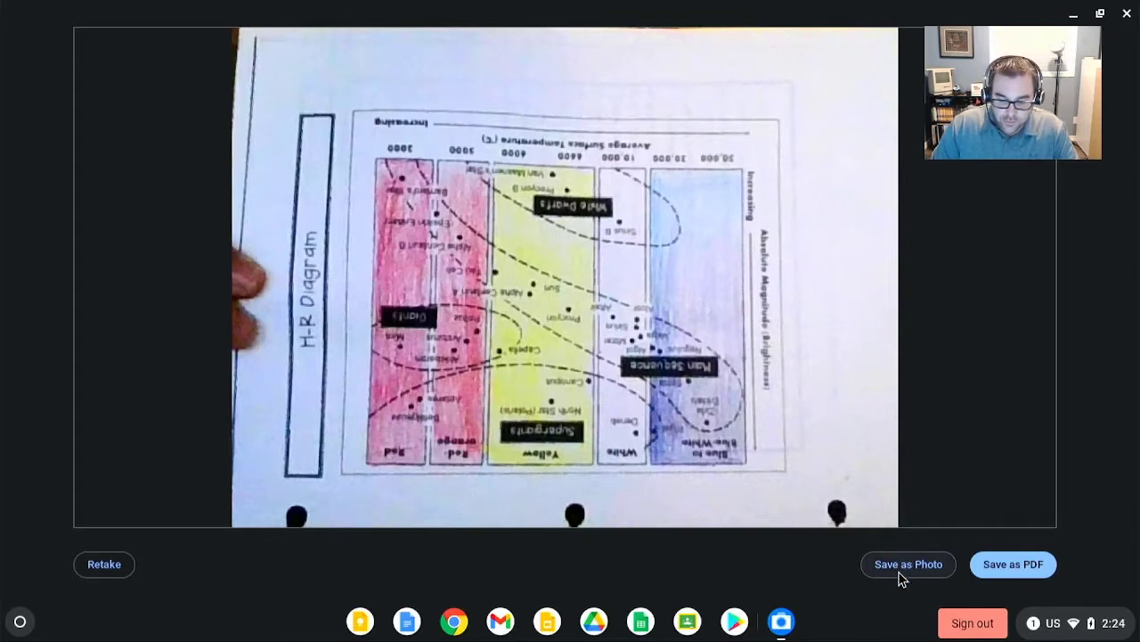
{"action": "left_click", "coordinate": [1008, 565]}
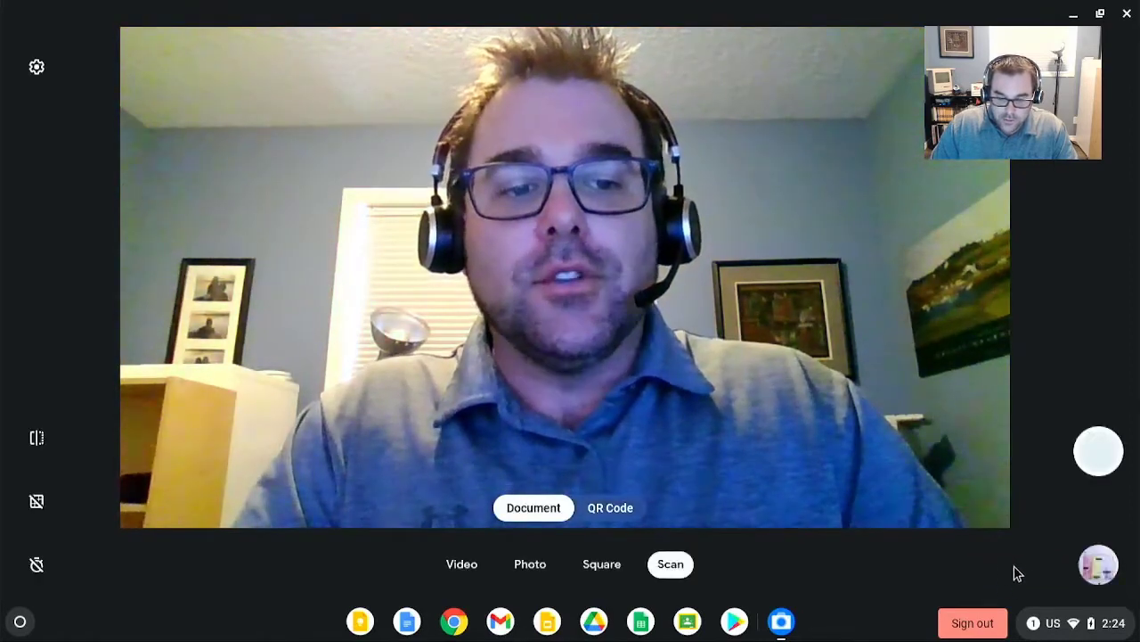
Open SCN_20220111_142347.pdf and rotate it three quarter turns so the title reads upright
{"action": "left_click", "coordinate": [1099, 566]}
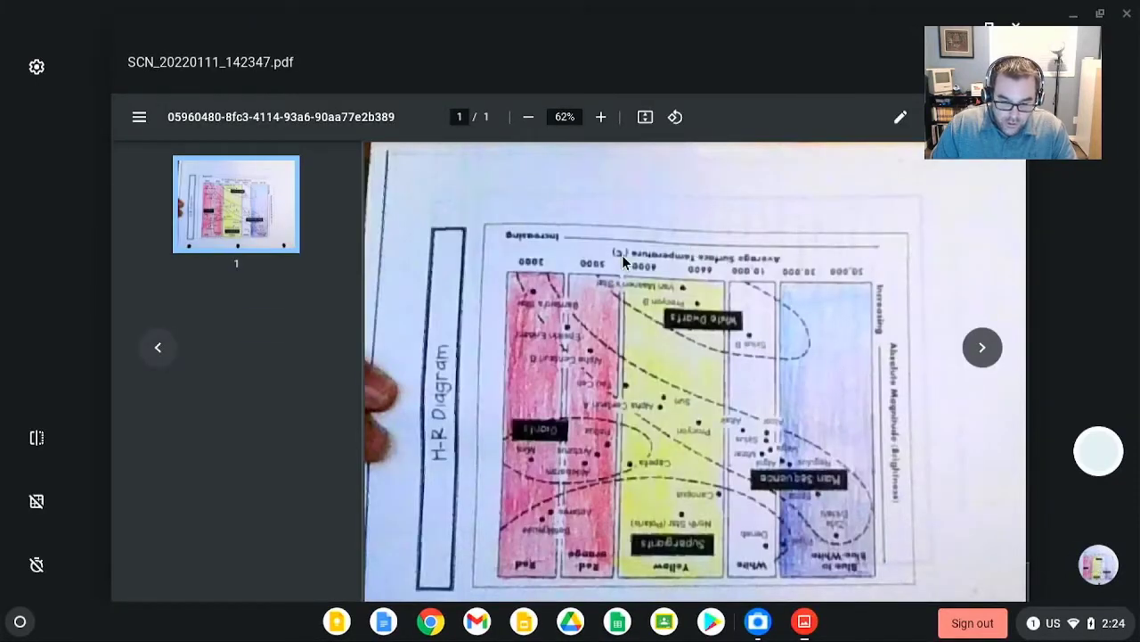
{"action": "left_click", "coordinate": [676, 117]}
{"action": "left_click", "coordinate": [675, 116]}
{"action": "left_click", "coordinate": [676, 117]}
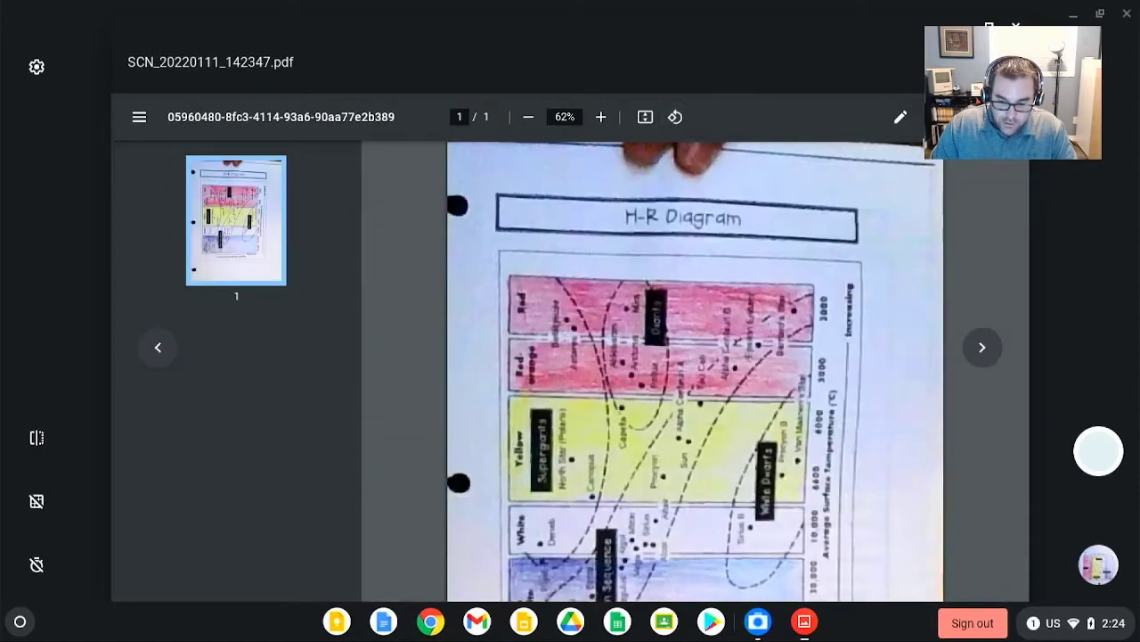
Enter annotation mode, accepting editing in the original page rotation
{"action": "left_click", "coordinate": [901, 121]}
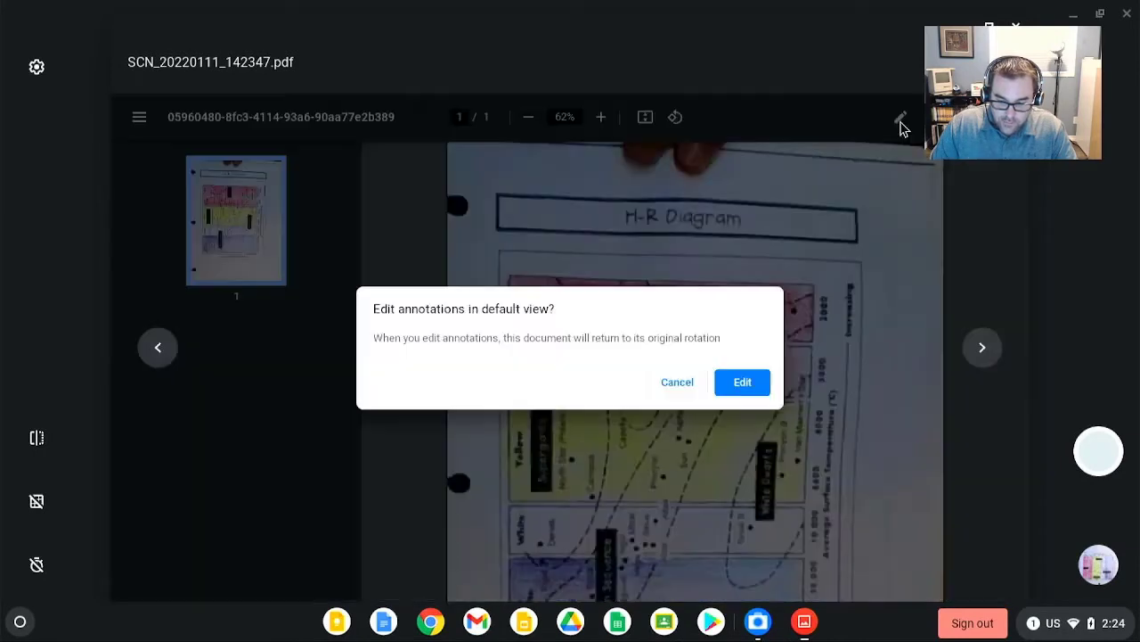
{"action": "left_click", "coordinate": [727, 391]}
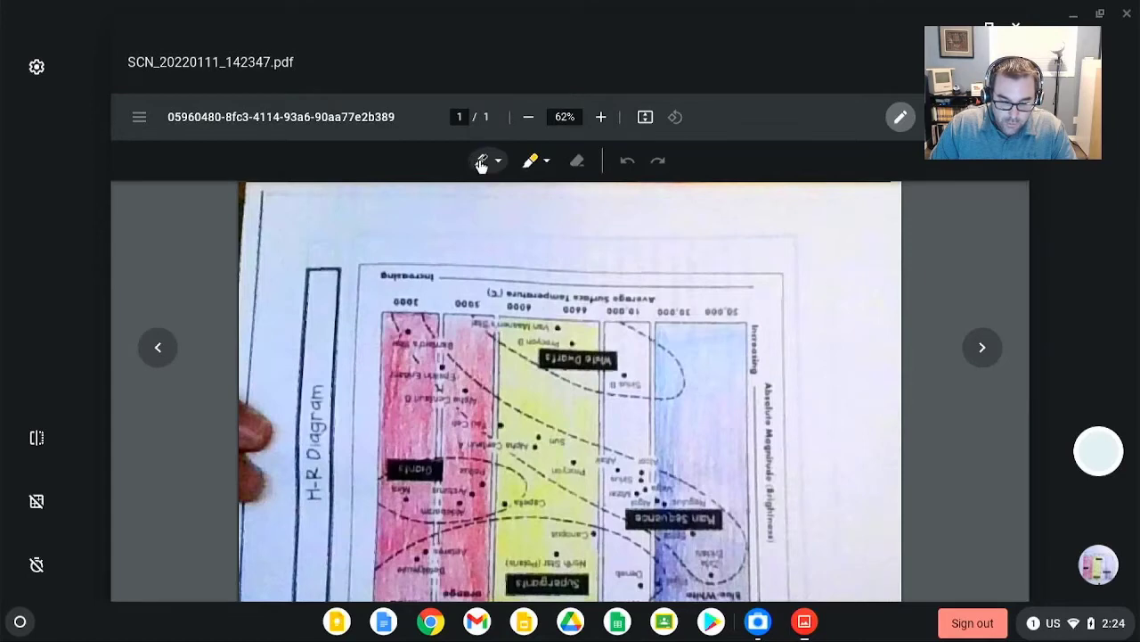
Write a red pen note near the top-right corner of the H-R Diagram page
{"action": "left_click", "coordinate": [482, 161]}
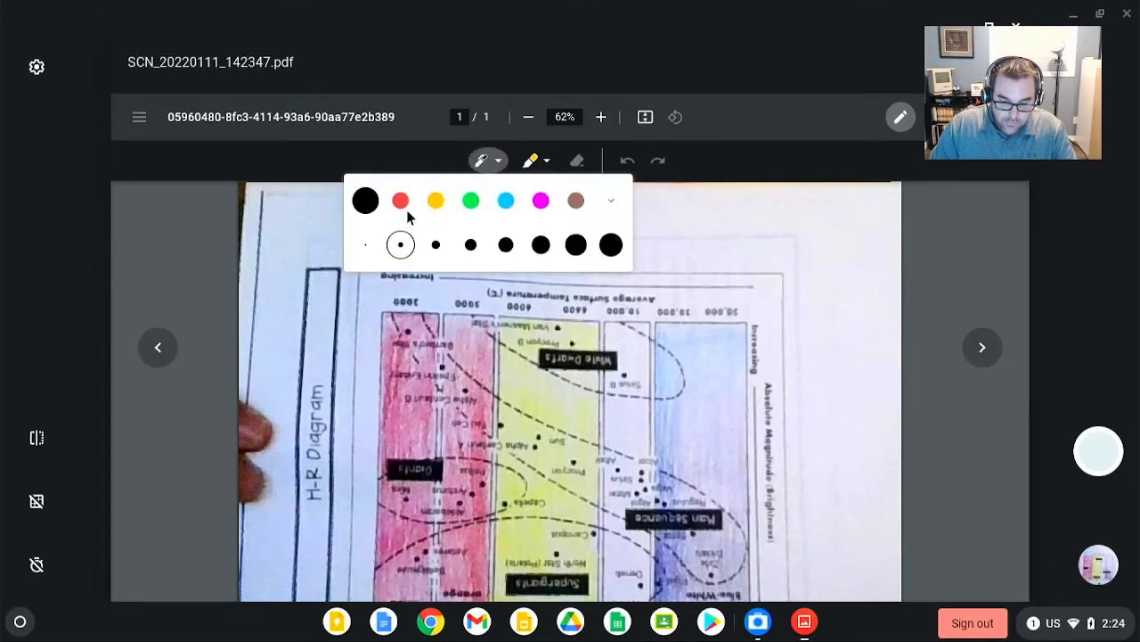
{"action": "left_click", "coordinate": [401, 201]}
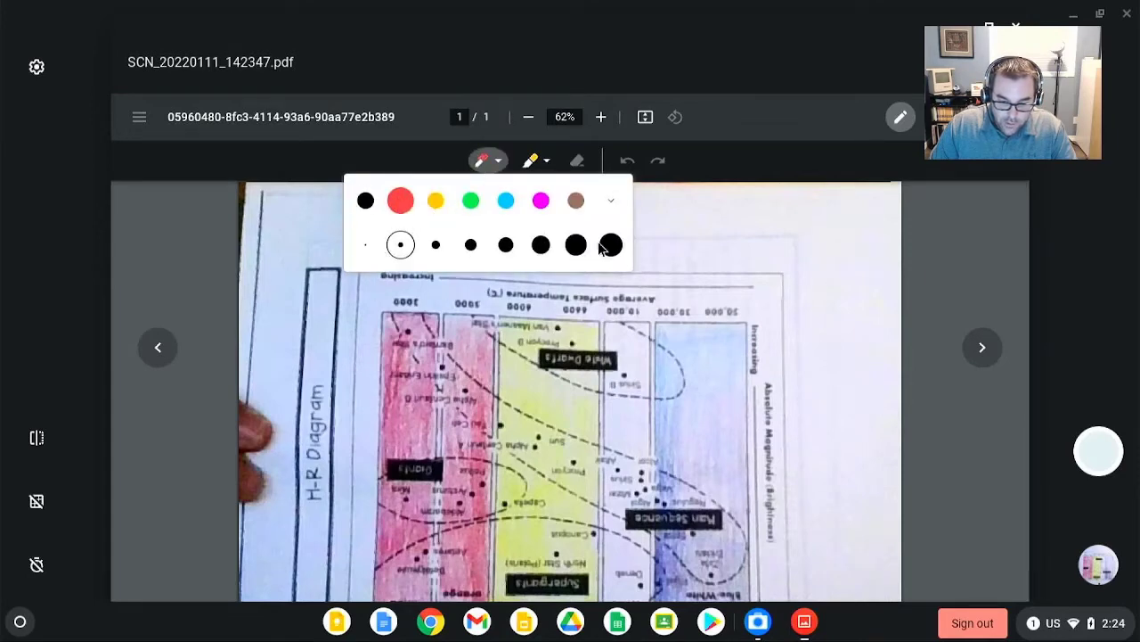
{"action": "left_click_drag", "start_coordinate": [755, 210], "coordinate": [773, 230]}
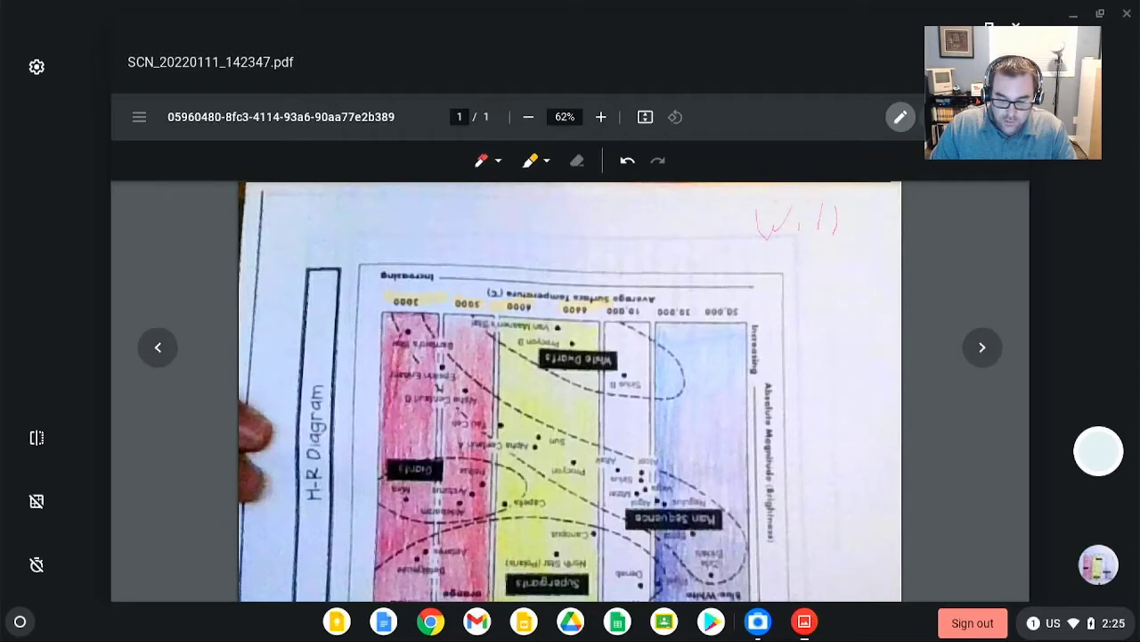
Save the annotated PDF with its changes to Downloads and close the viewer
{"action": "left_click", "coordinate": [932, 116]}
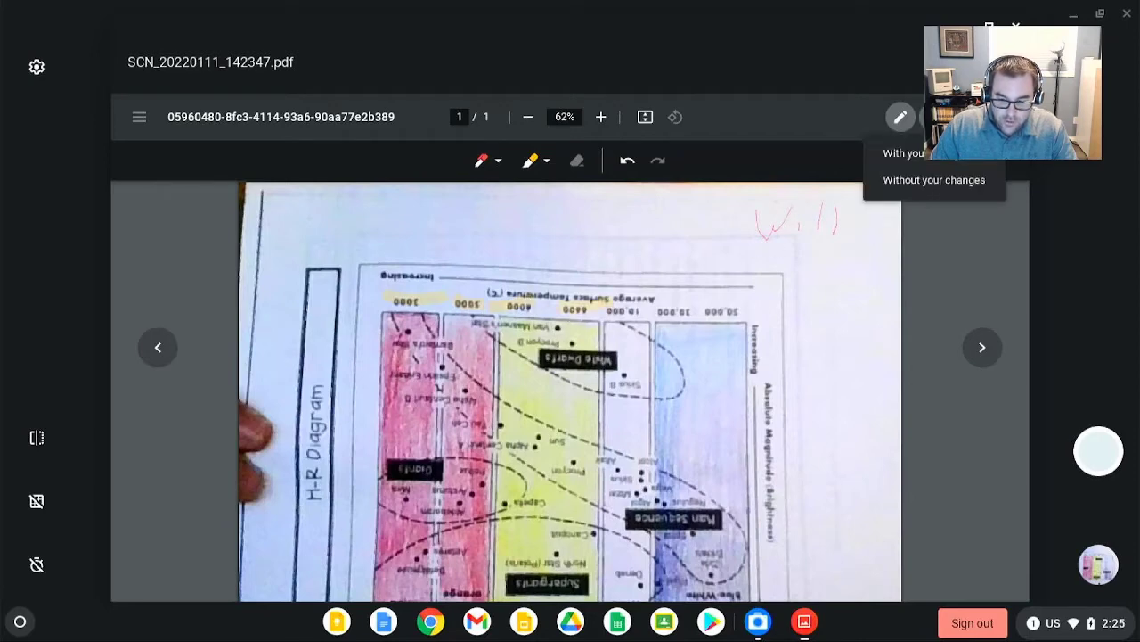
{"action": "left_click", "coordinate": [936, 158]}
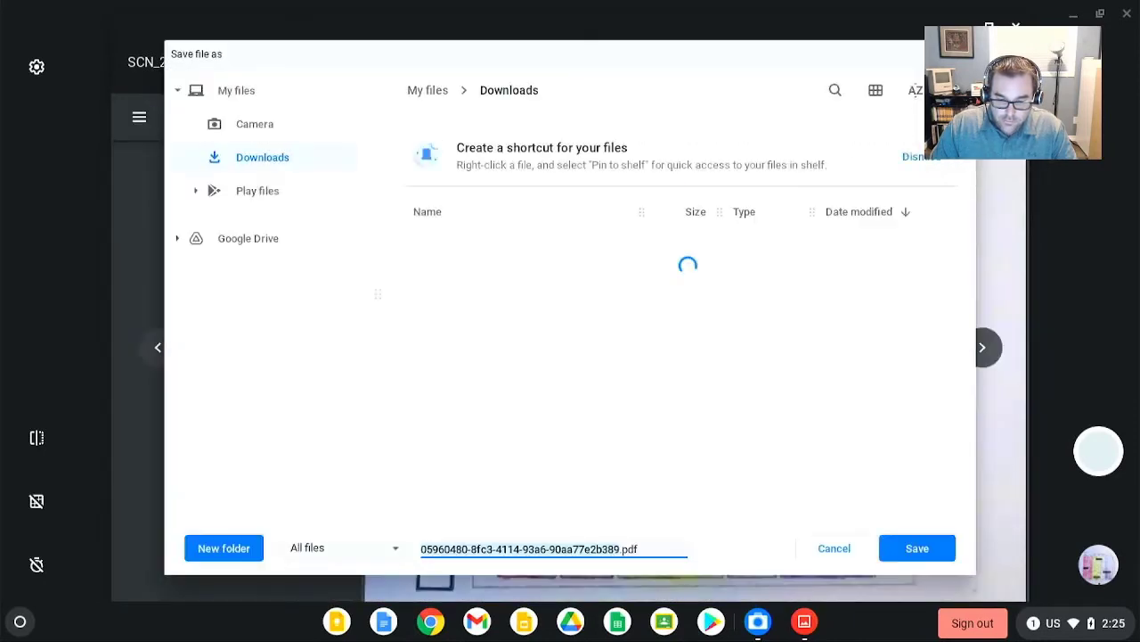
{"action": "left_click", "coordinate": [918, 550]}
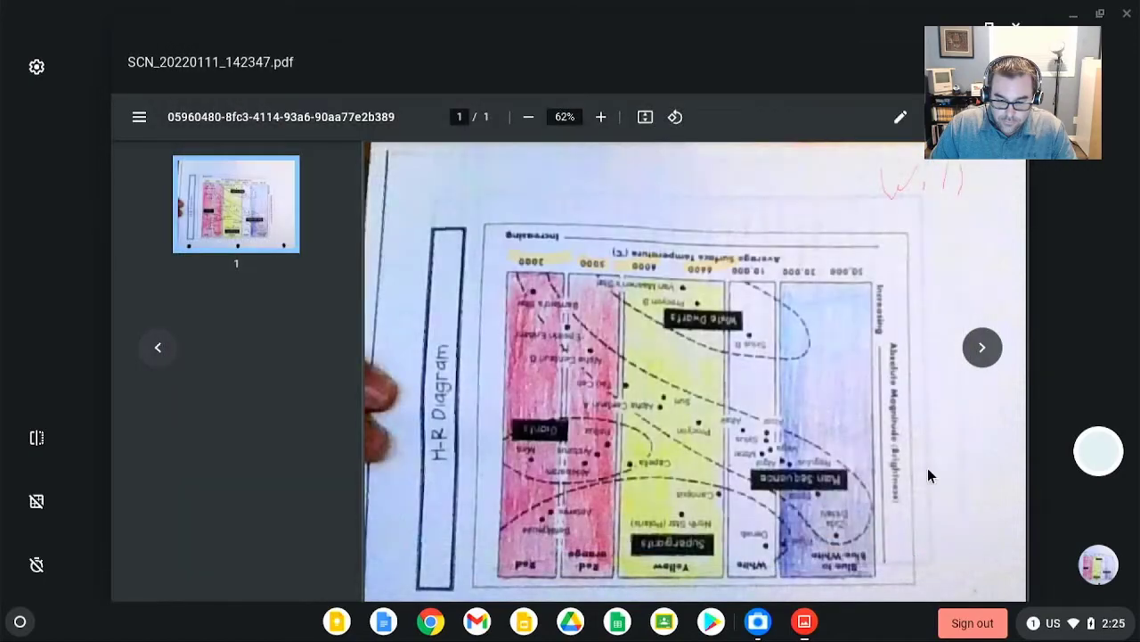
{"action": "left_click", "coordinate": [1016, 25]}
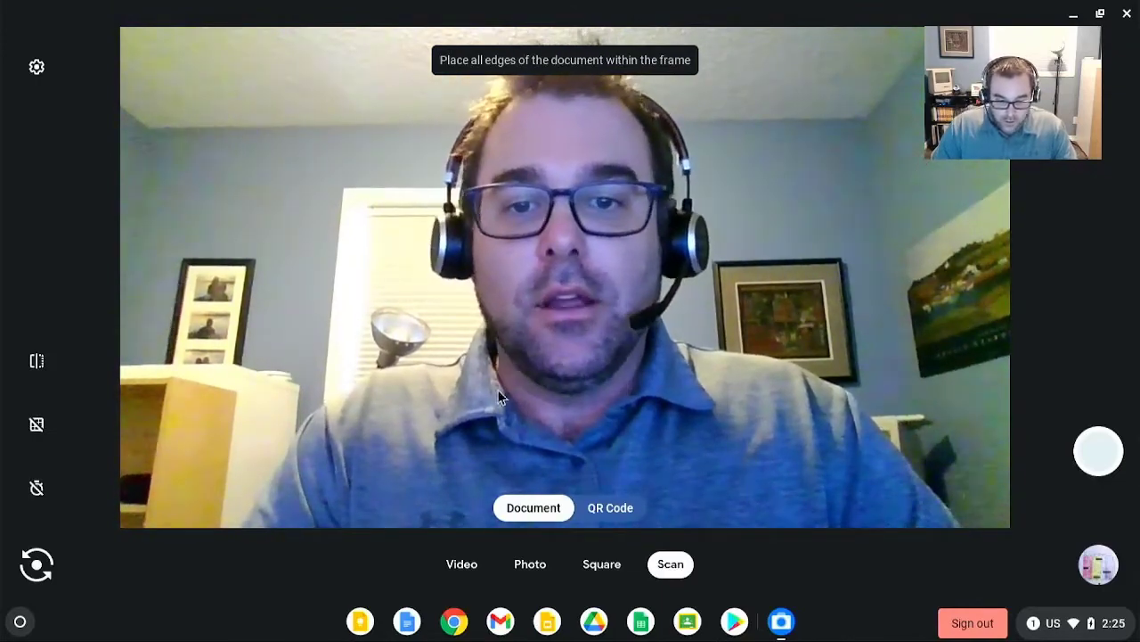
Switch to the document-facing camera and capture a scan of the H-R Diagram sheet
{"action": "left_click", "coordinate": [38, 567]}
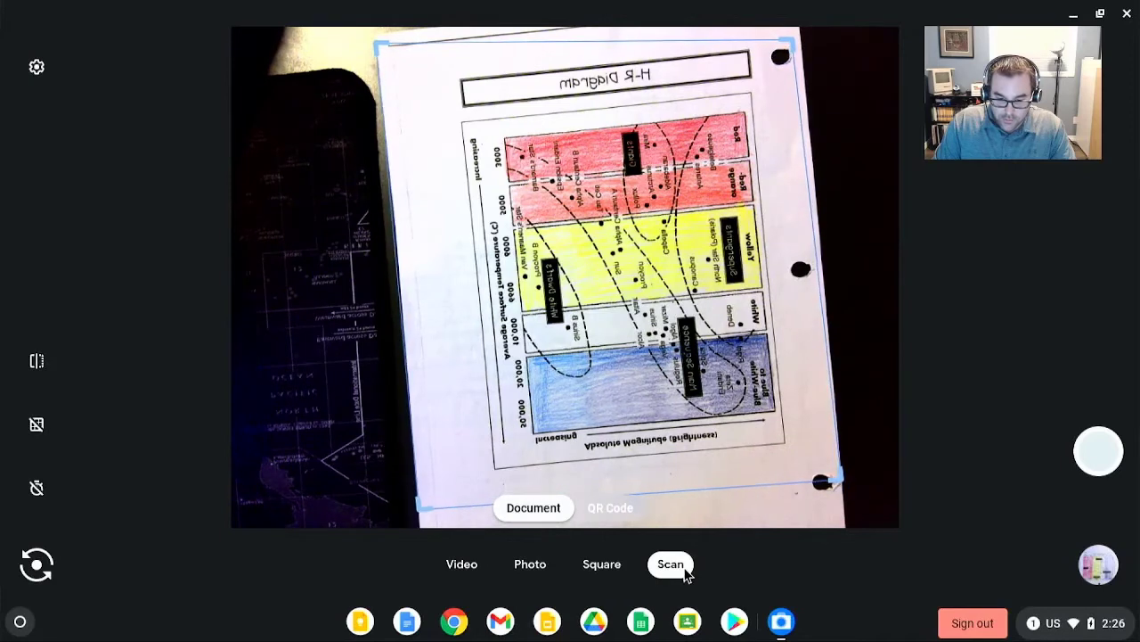
{"action": "key", "text": "space"}
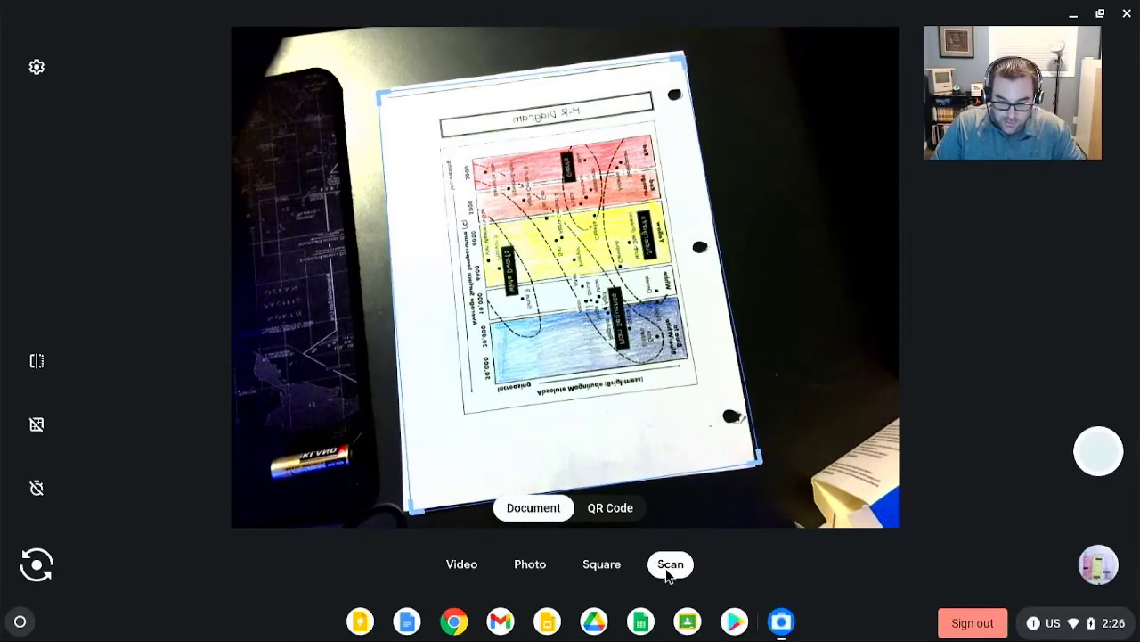
{"action": "key", "text": "space"}
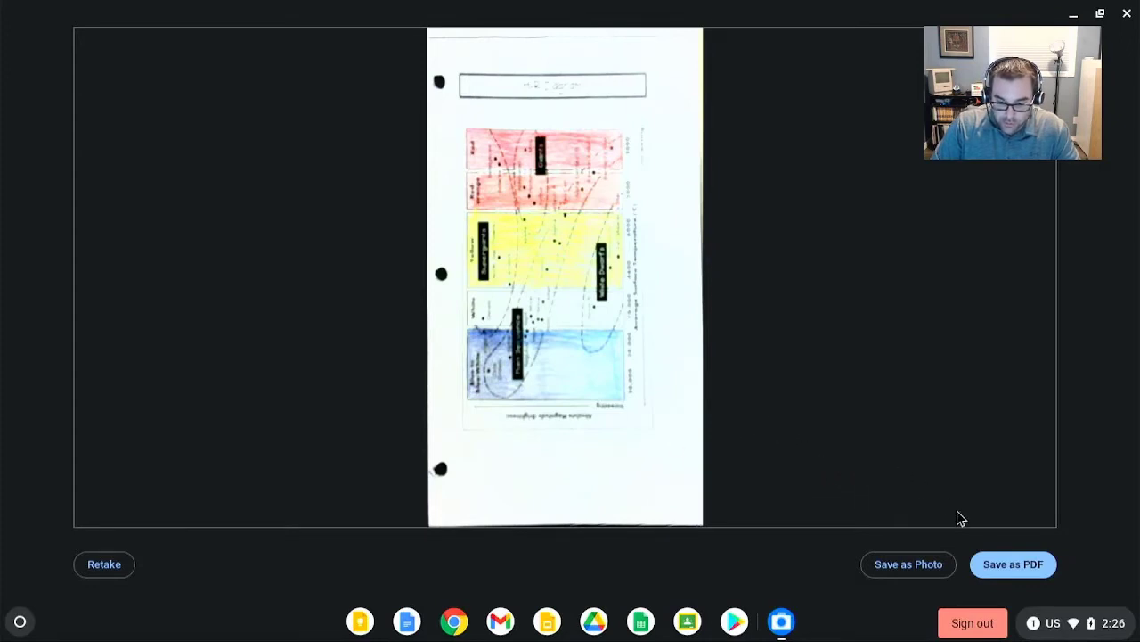
Save the scan as SCN_20220111_142639.pdf and close its PDF viewer
{"action": "left_click", "coordinate": [1007, 571]}
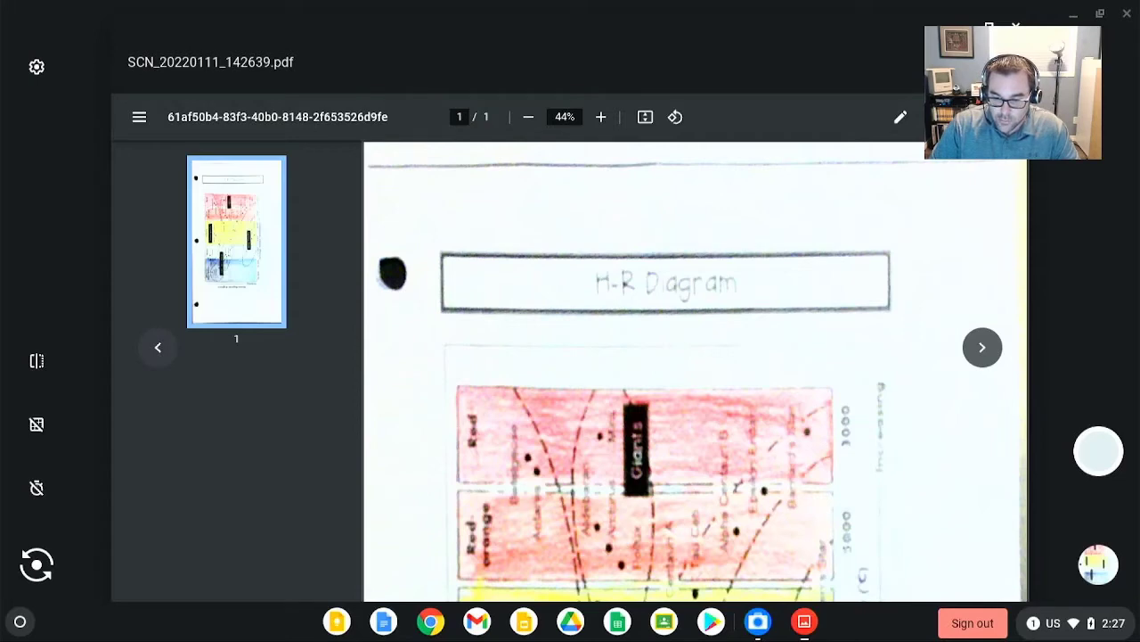
{"action": "left_click", "coordinate": [1021, 25]}
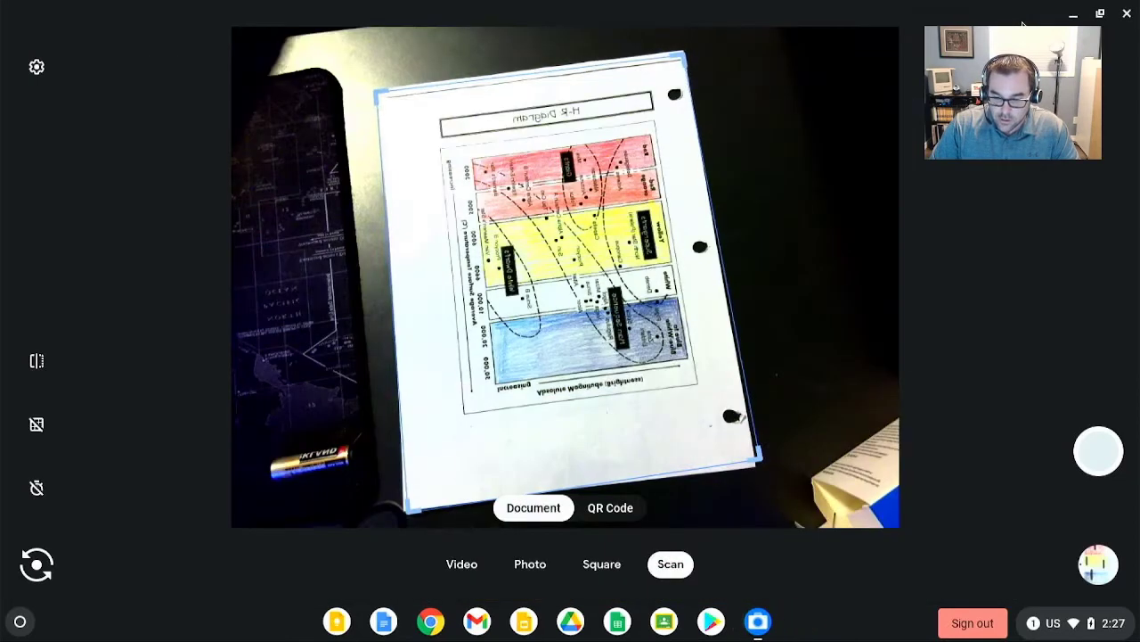
Close the Camera app and launch the Files app from a launcher search for 'files'
{"action": "left_click", "coordinate": [1127, 13]}
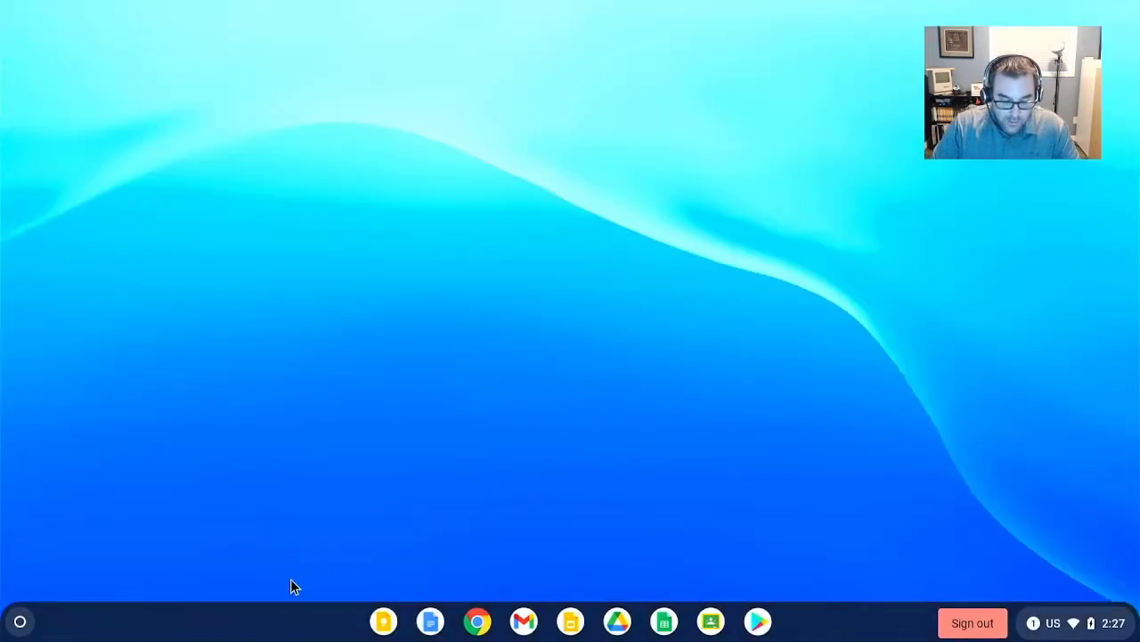
{"action": "left_click", "coordinate": [21, 622]}
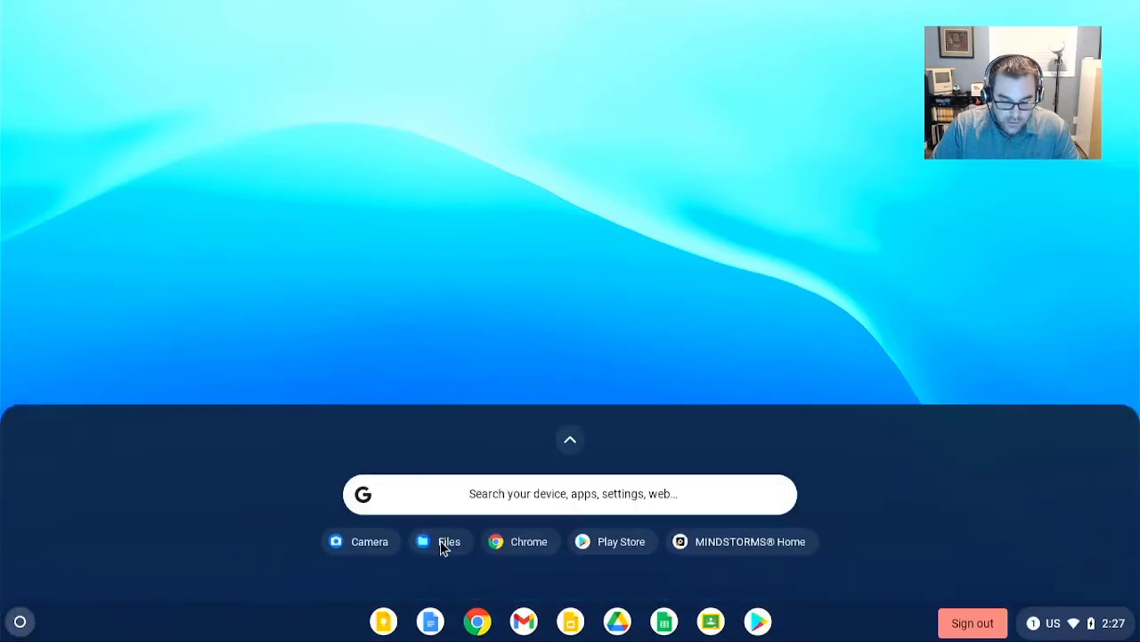
{"action": "left_click", "coordinate": [455, 499]}
{"action": "type", "text": "files"}
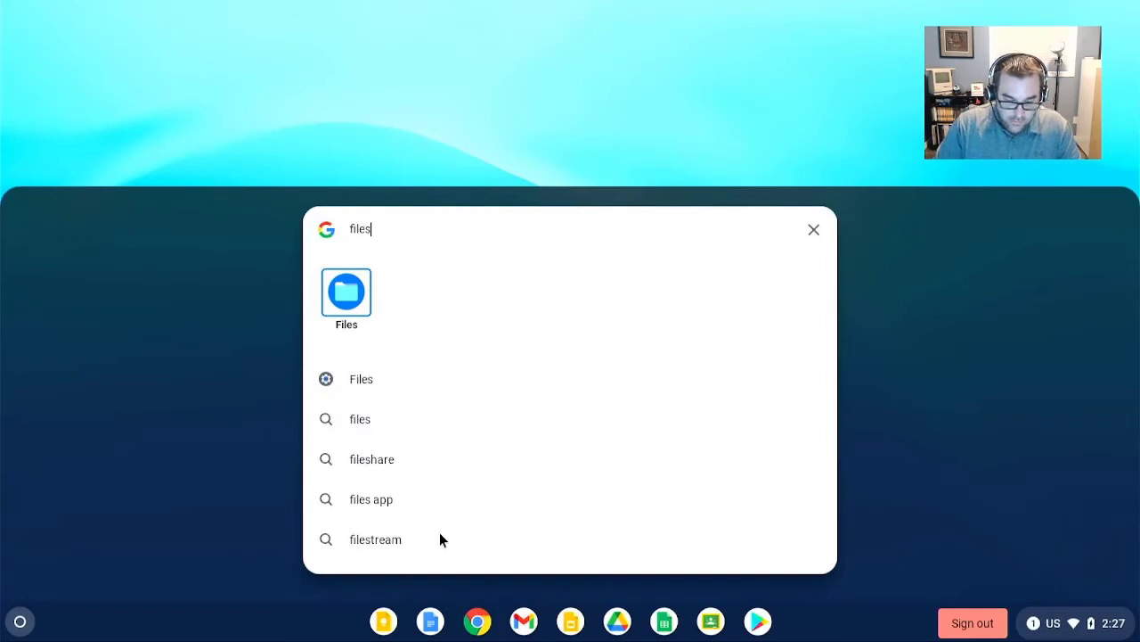
{"action": "left_click", "coordinate": [346, 303]}
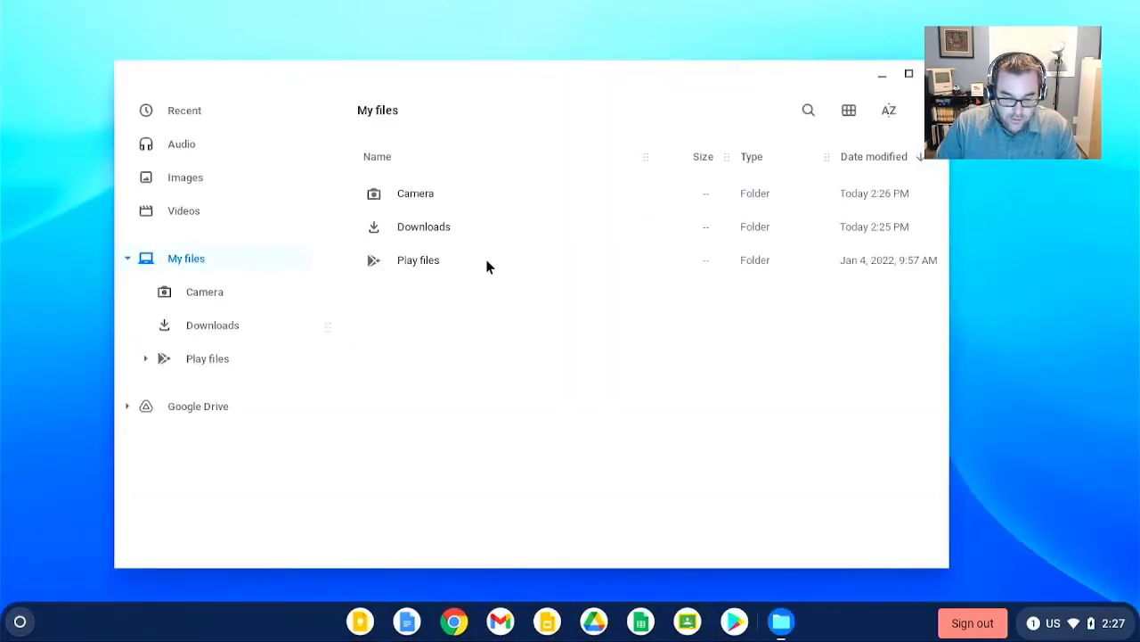
Copy the four newest Camera captures (SCN_20220111_142639.pdf, SCN_20220111_142347.pdf, IMG_20220111_142252.jpg, IMG_20220111_142250.jpg) to Google Drive, then close Files
{"action": "double_click", "coordinate": [412, 196]}
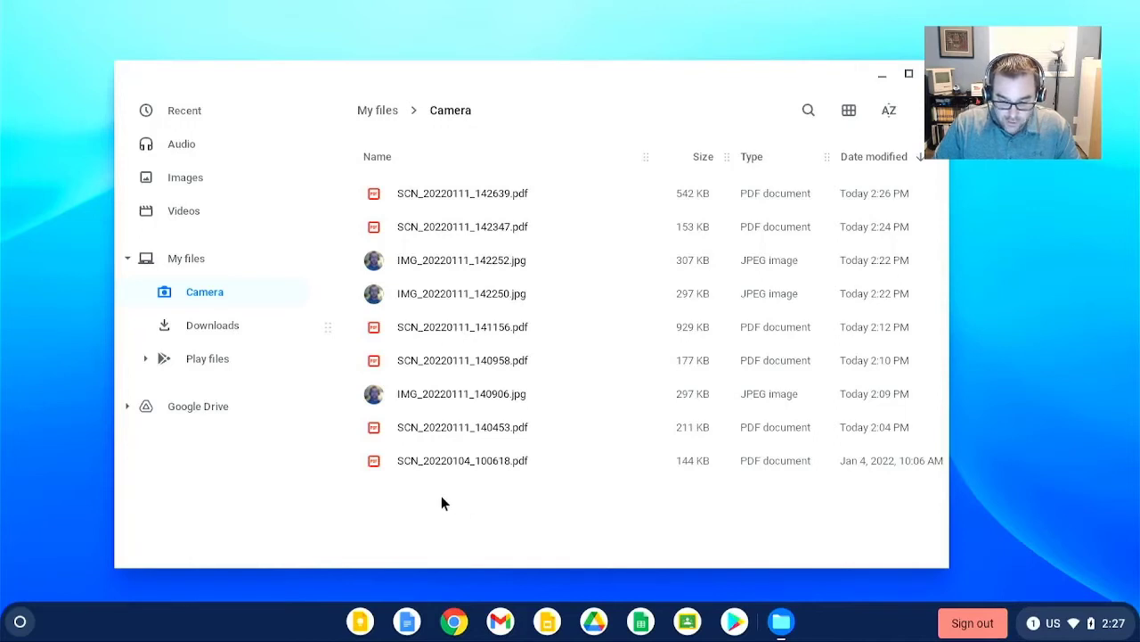
{"action": "left_click_drag", "start_coordinate": [479, 200], "coordinate": [483, 232]}
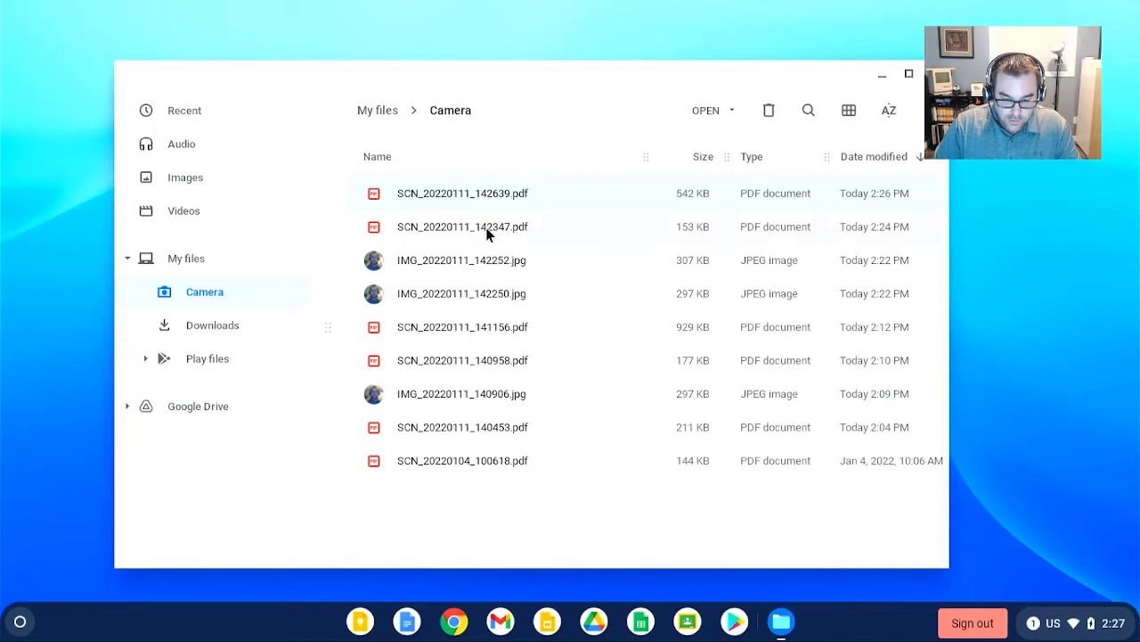
{"action": "left_click", "coordinate": [485, 230], "text": "ctrl"}
{"action": "left_click", "coordinate": [471, 261], "text": "ctrl"}
{"action": "left_click", "coordinate": [454, 294], "text": "ctrl"}
{"action": "left_click_drag", "start_coordinate": [483, 195], "coordinate": [196, 408]}
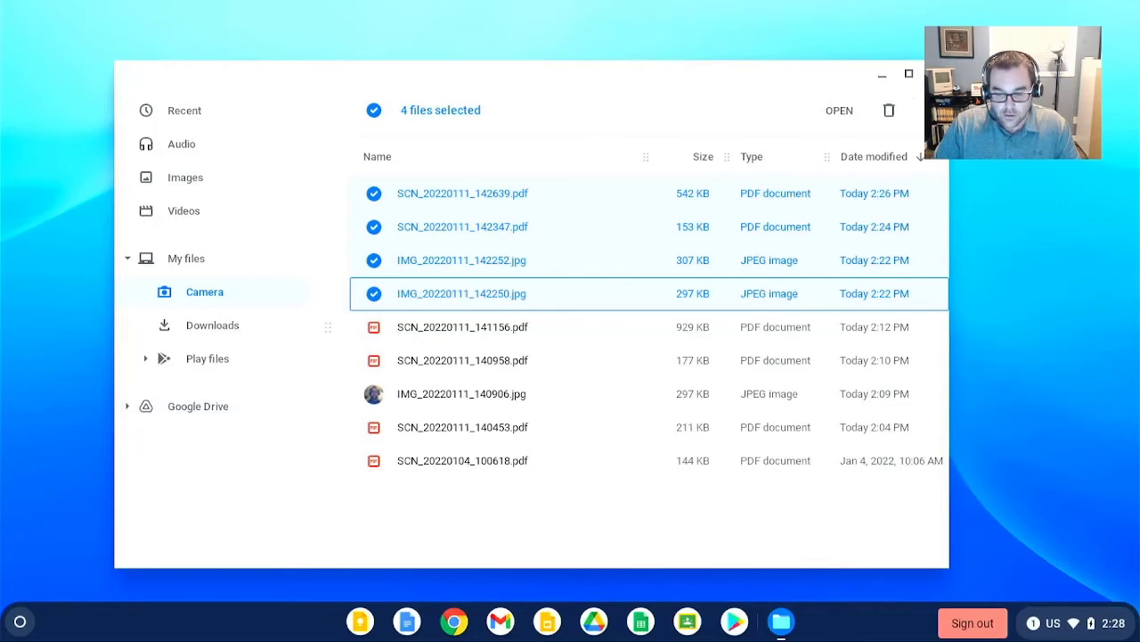
{"action": "left_click", "coordinate": [934, 74]}
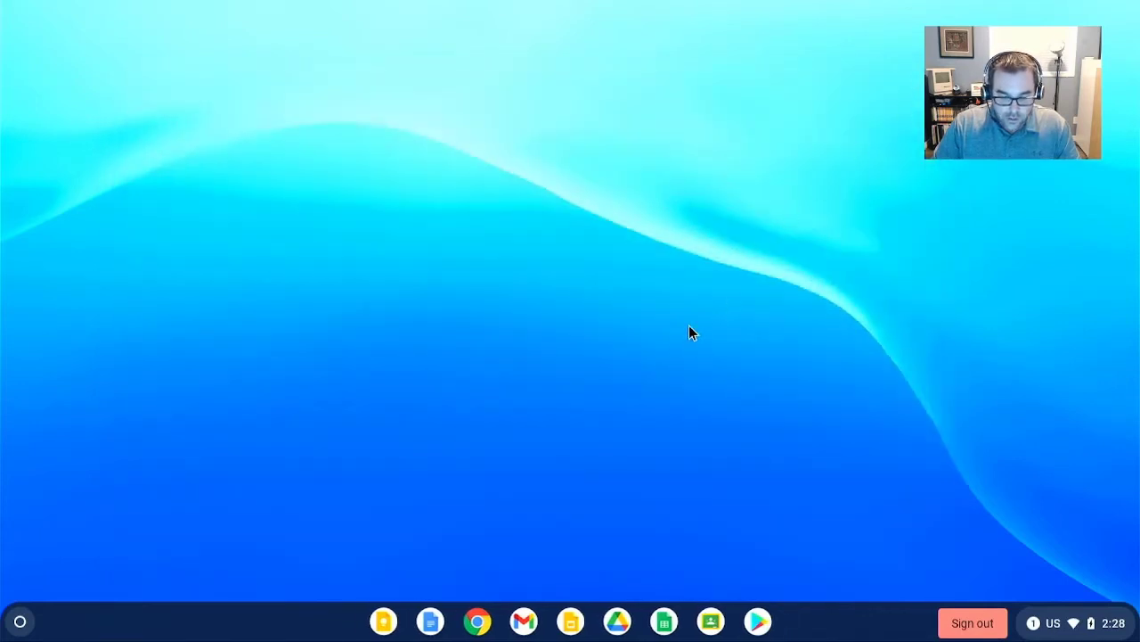